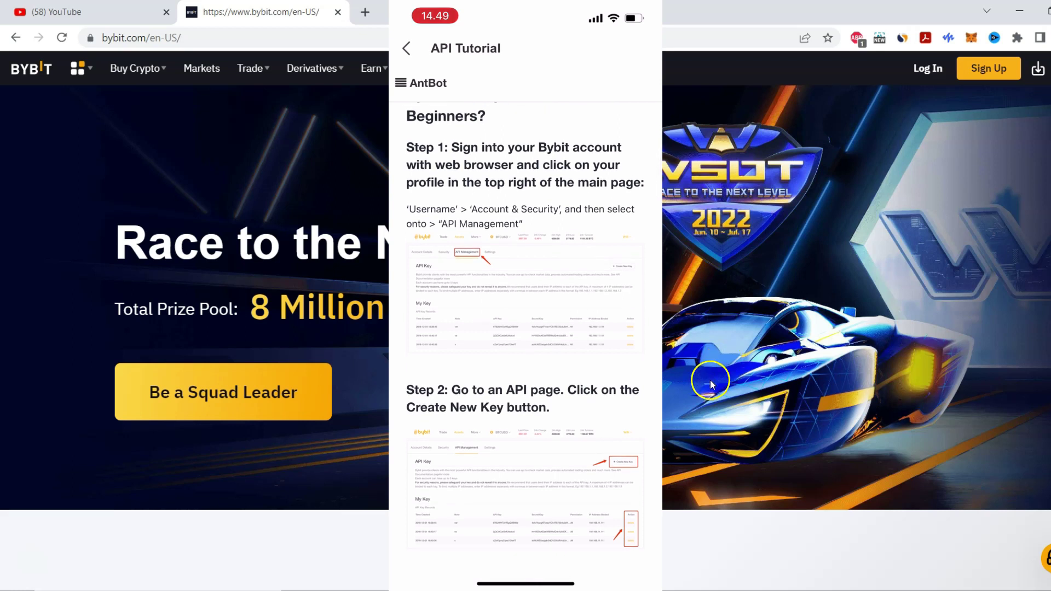
- Log in, go to Account & Security's API Management, dismiss the notice, and start a new key
click(927, 70)
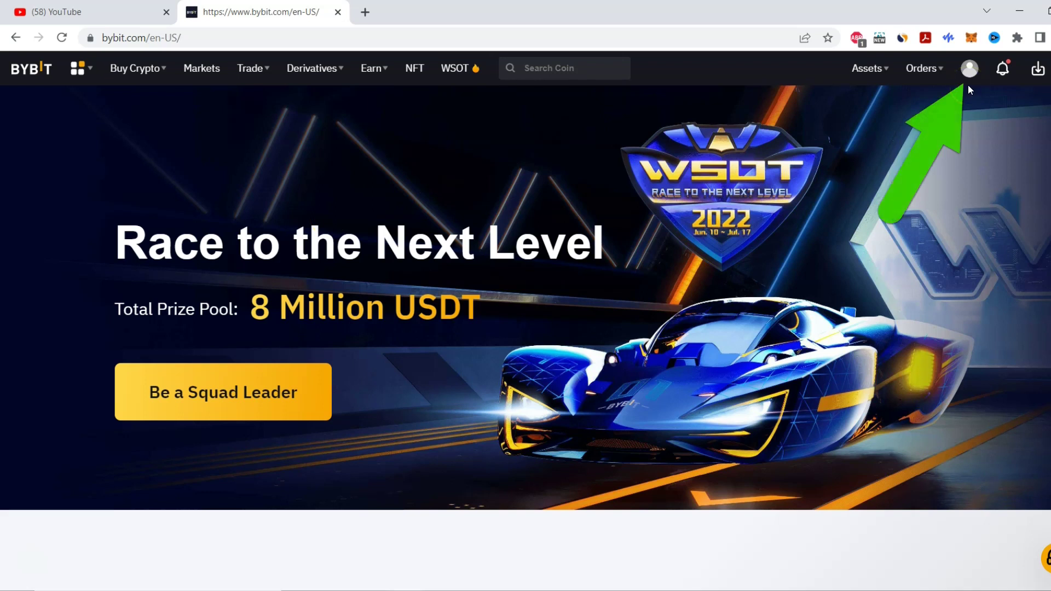
mouse_move(969, 71)
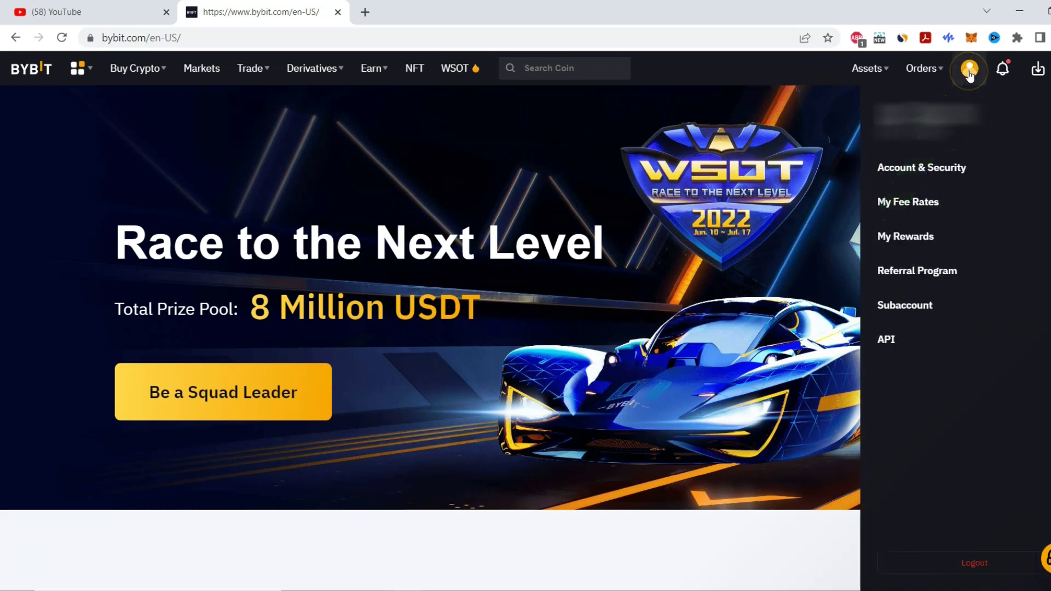
click(955, 174)
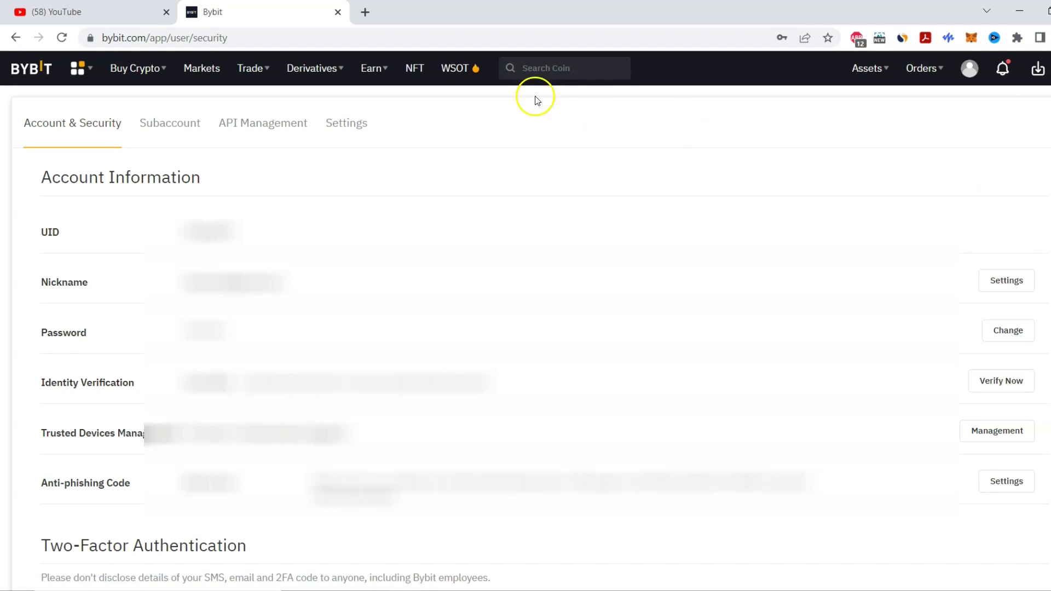
click(263, 123)
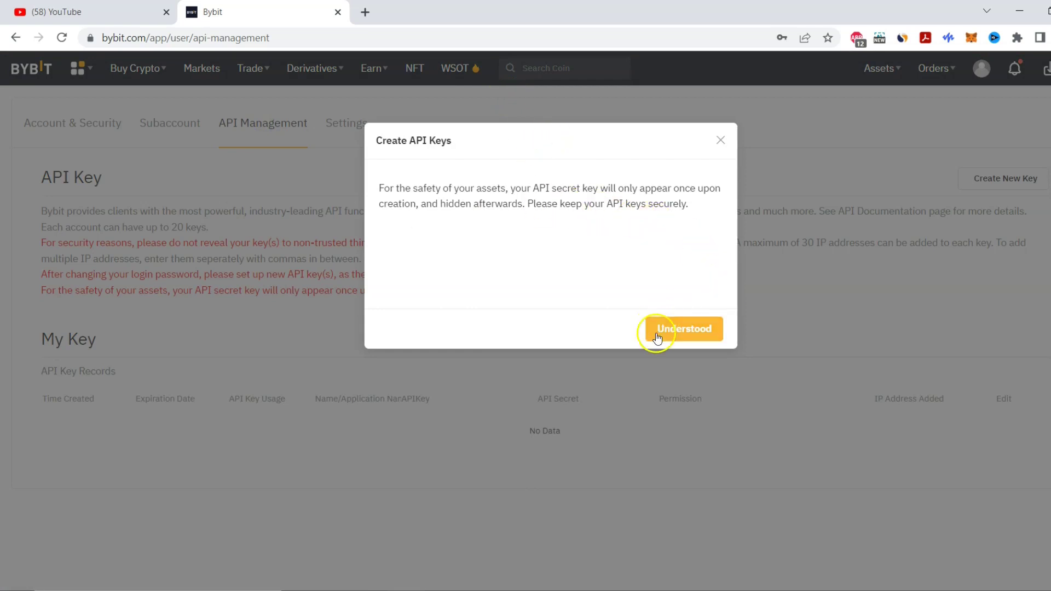
click(676, 335)
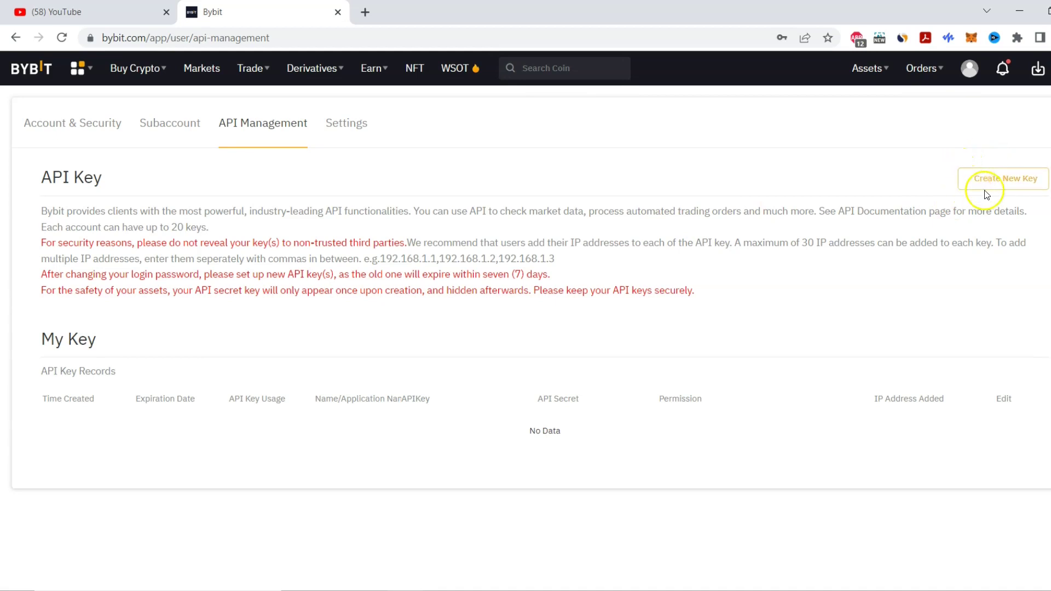
click(997, 182)
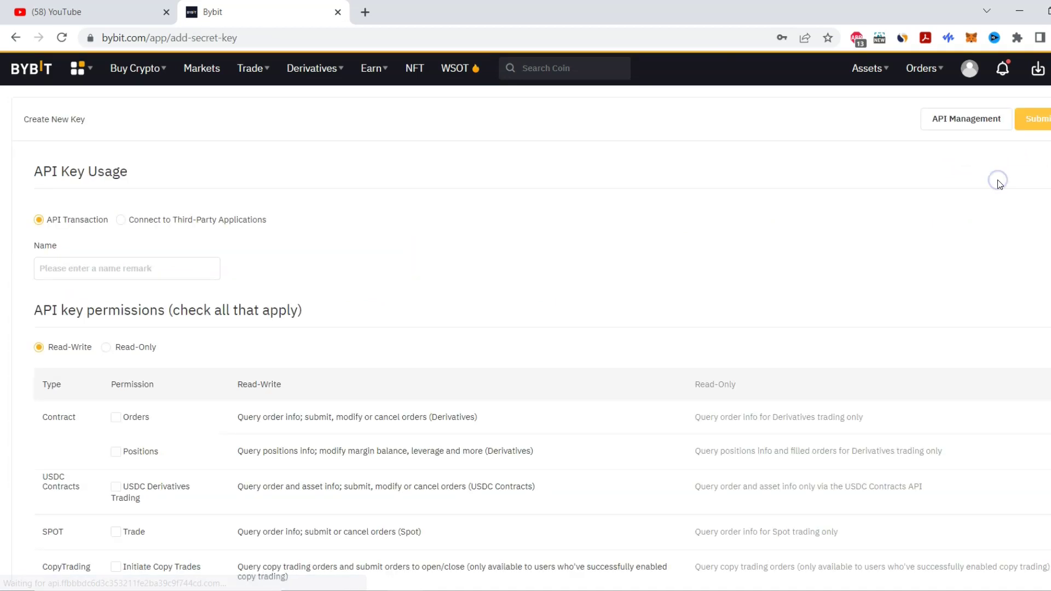
- Link the new key to the third-party application Coinmatics copytrading, found by searching 'coinmat'
click(121, 220)
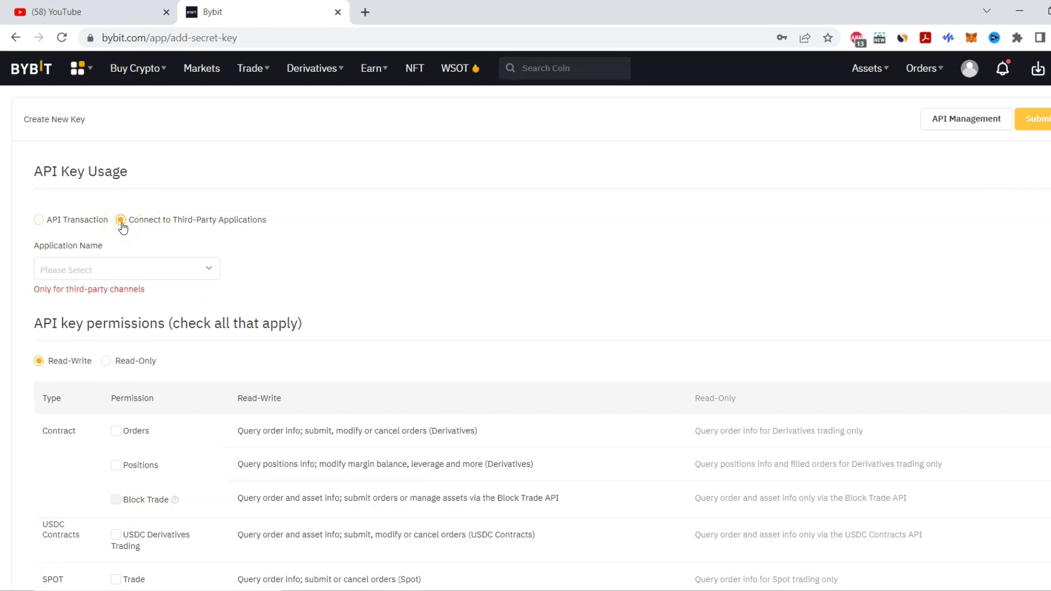
click(101, 275)
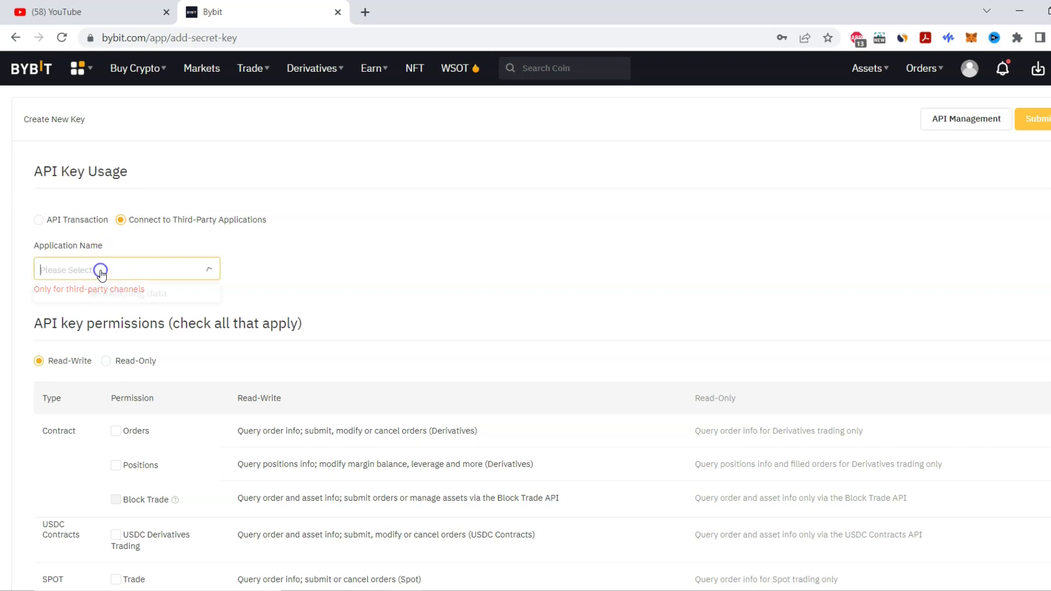
click(139, 277)
text(c)
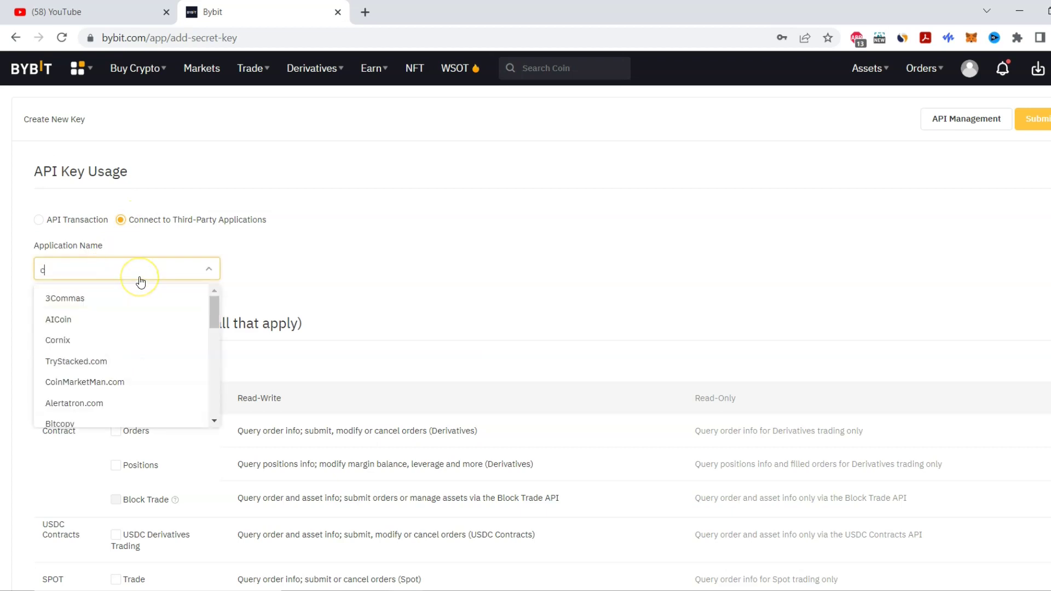
text(oin)
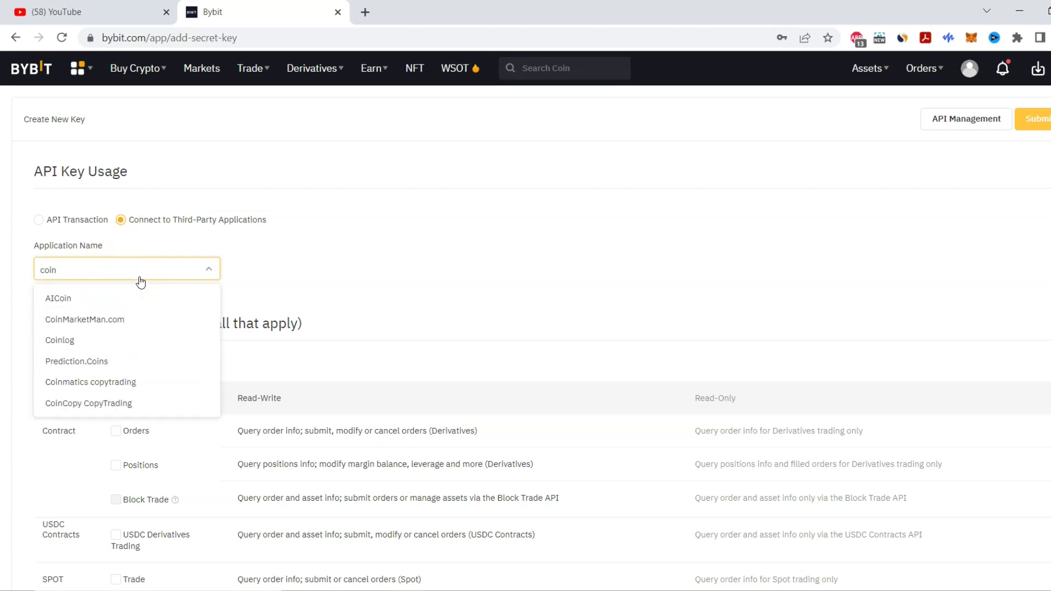
text(mat)
click(127, 298)
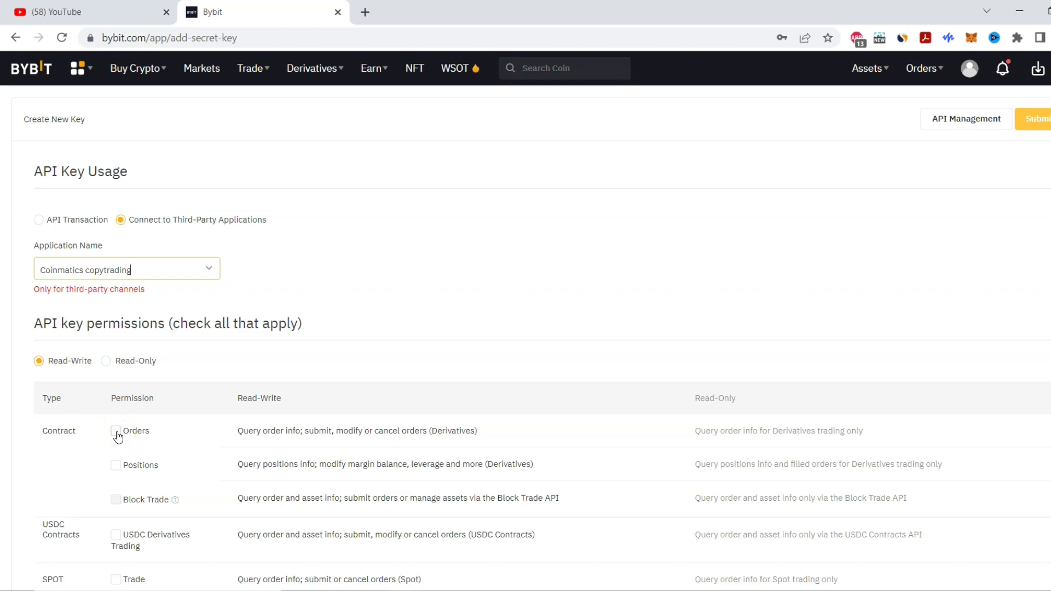
- Grant the Coinmatics key Positions and Account Transfer permissions and submit it for 2FA confirmation
click(116, 466)
scroll(25, 427, down, 1)
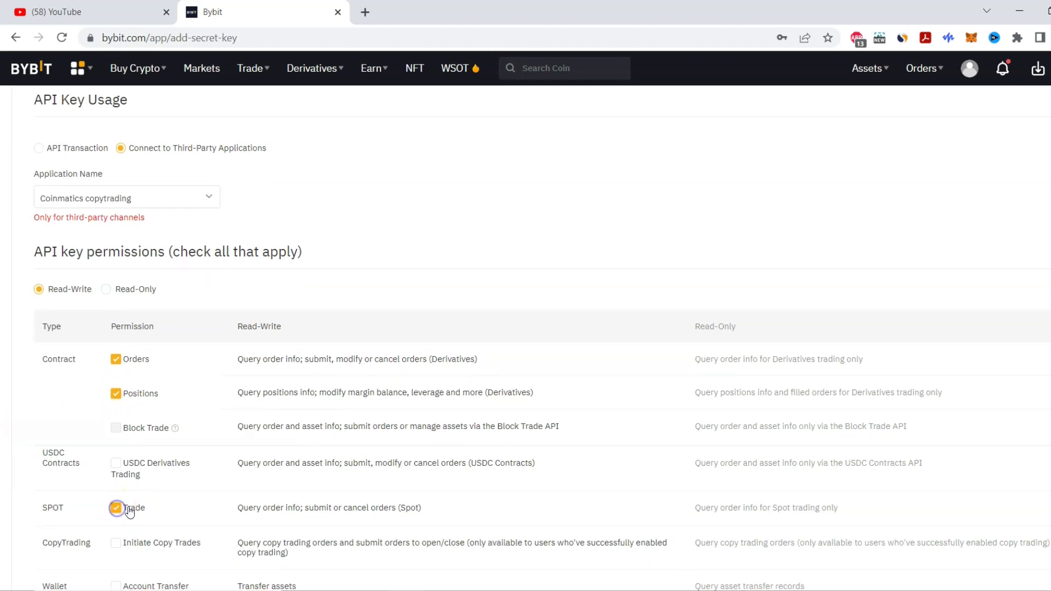
scroll(129, 511, down, 2)
click(115, 444)
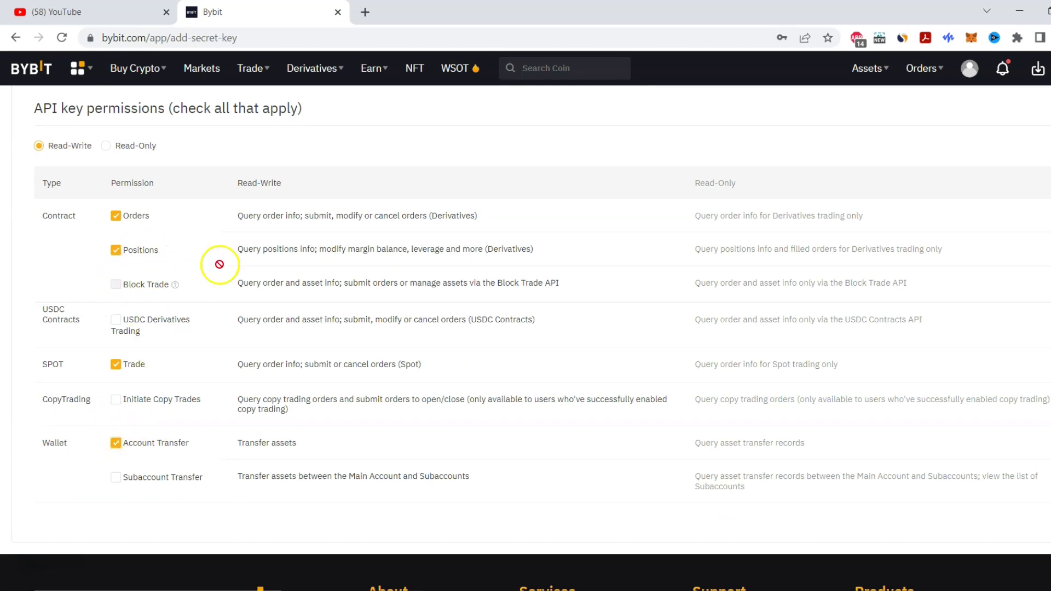
scroll(372, 257, up, 3)
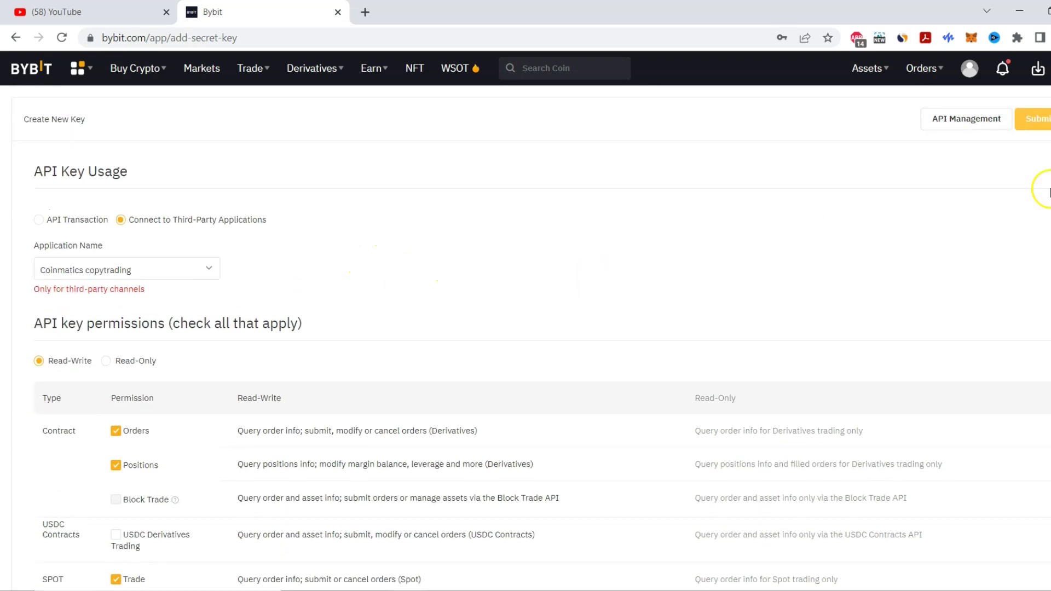
click(1046, 119)
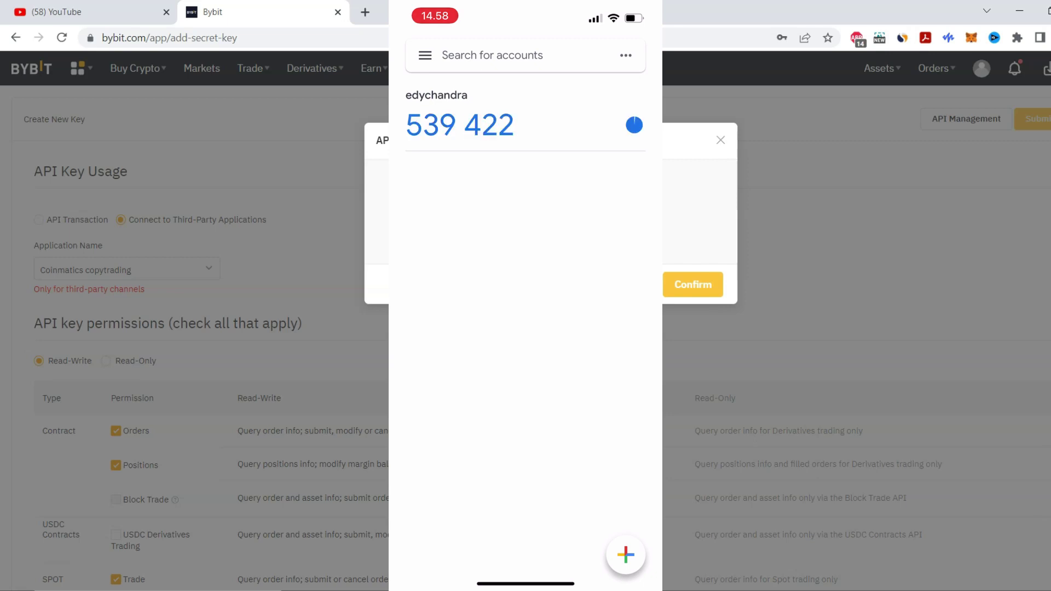
- Enter the Google 2FA code, dismiss the failed authentication, and reload after the network error
click(691, 285)
click(721, 135)
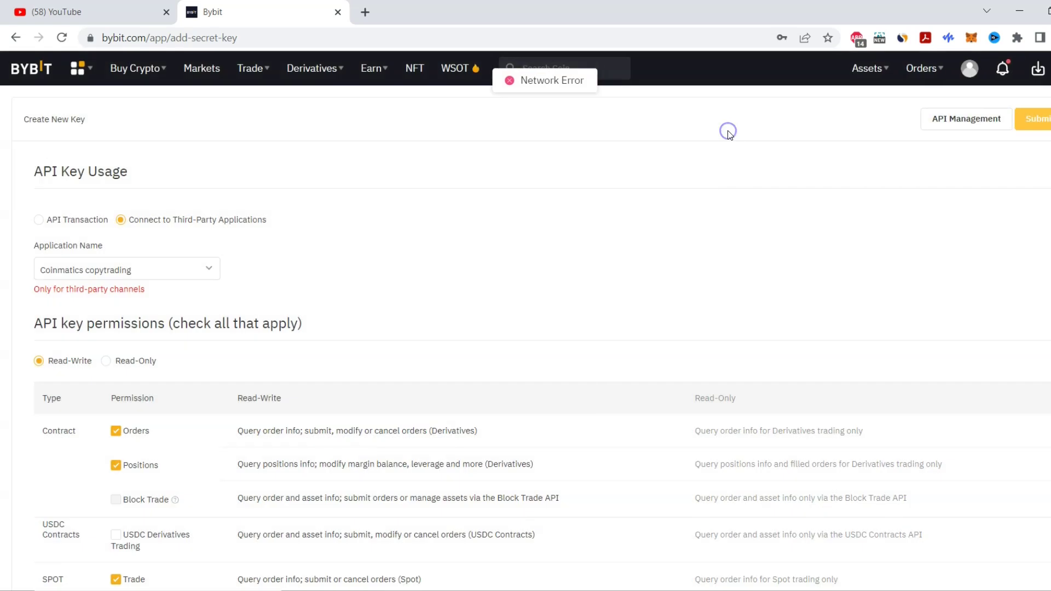
click(68, 38)
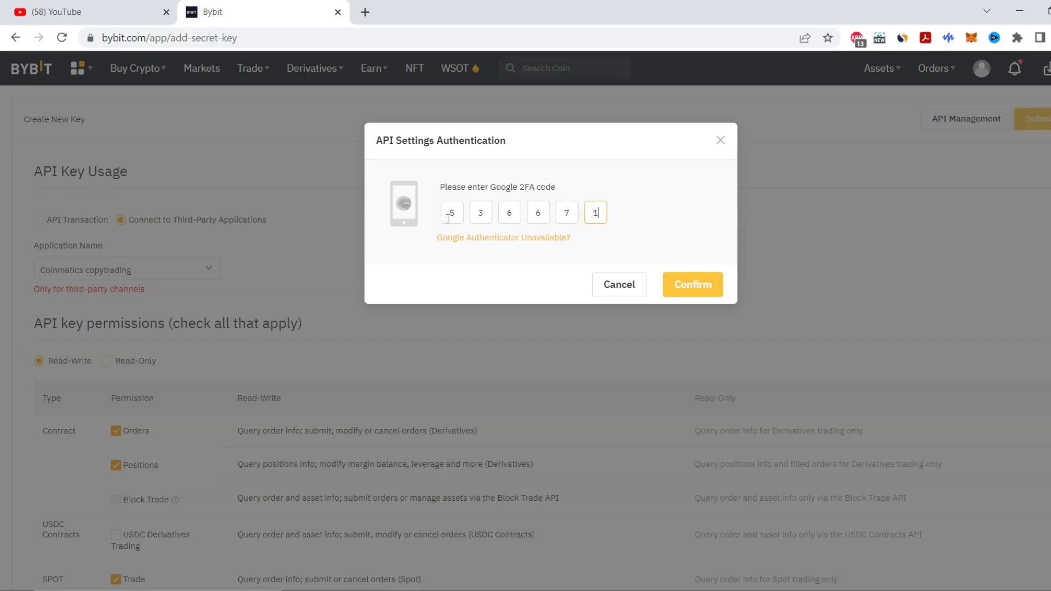
- Confirm the 2FA code to create the Coinmatics key and copy its API key value
click(701, 287)
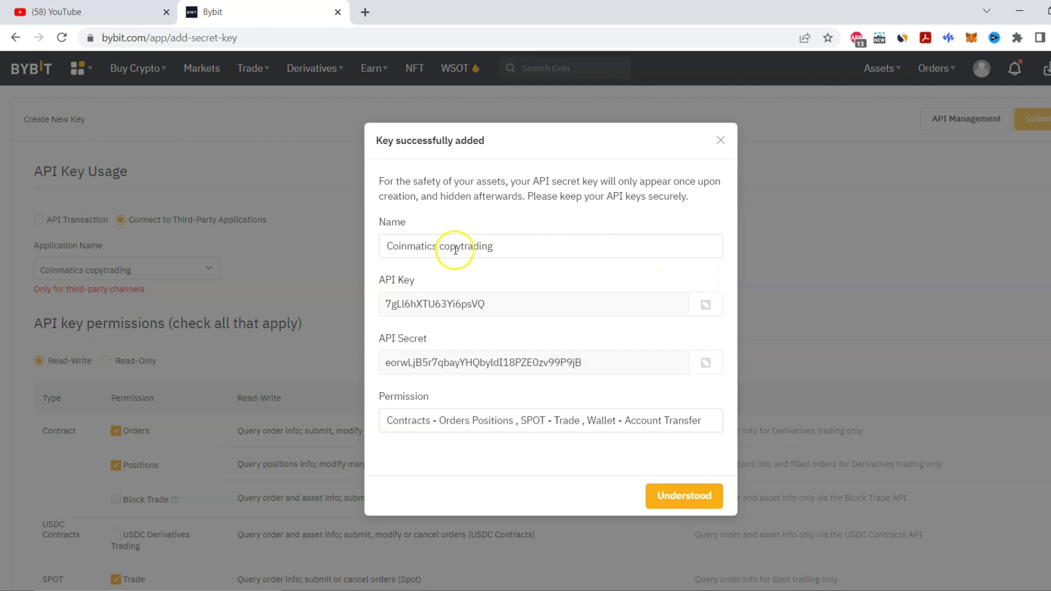
double_click(424, 311)
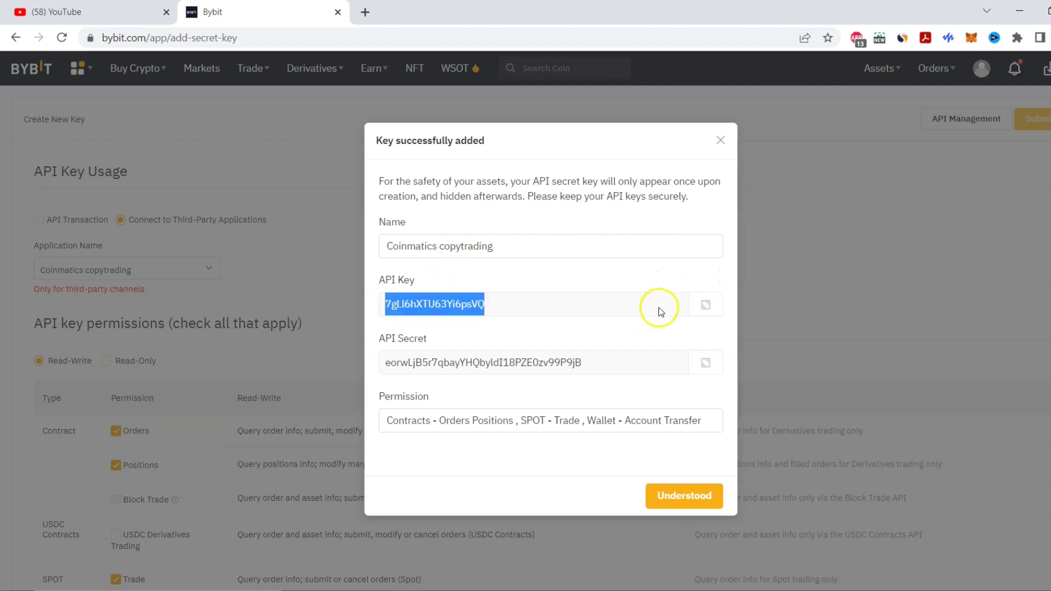
click(706, 306)
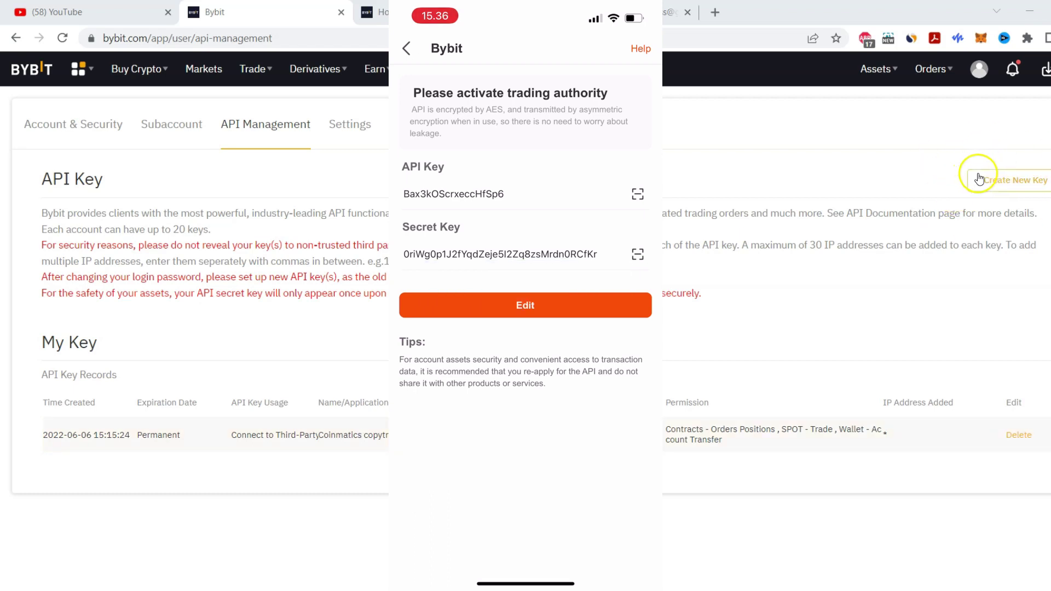
- Start another new API key and name it AntBot
click(1015, 184)
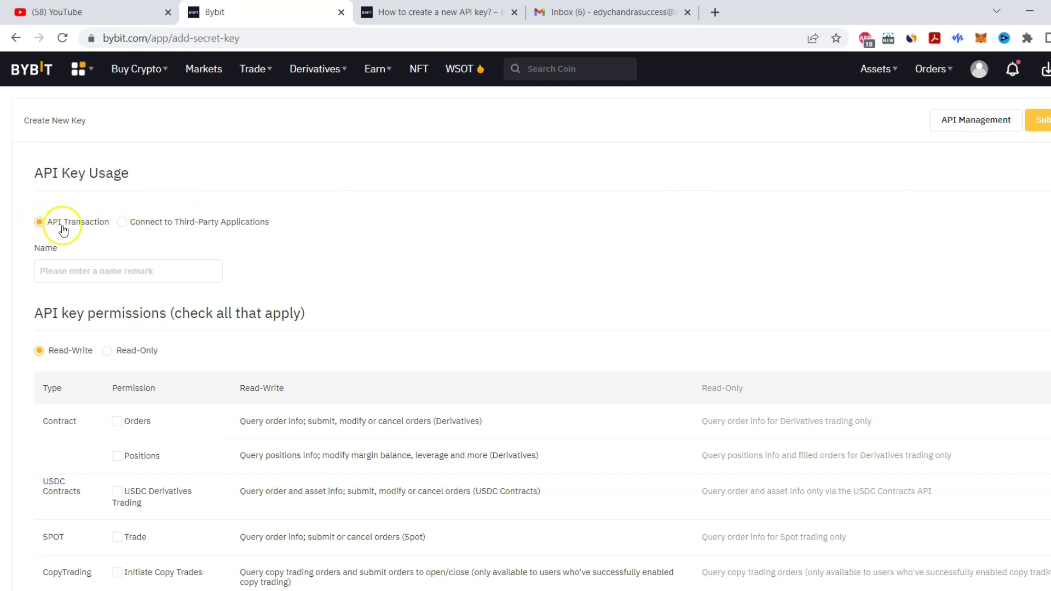
click(71, 273)
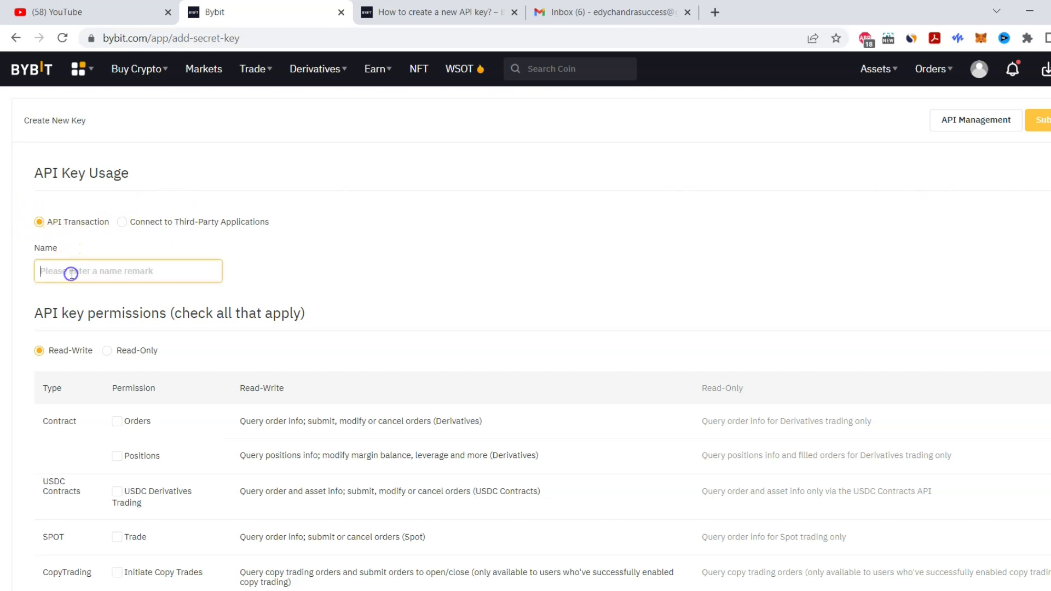
text(AntBot)
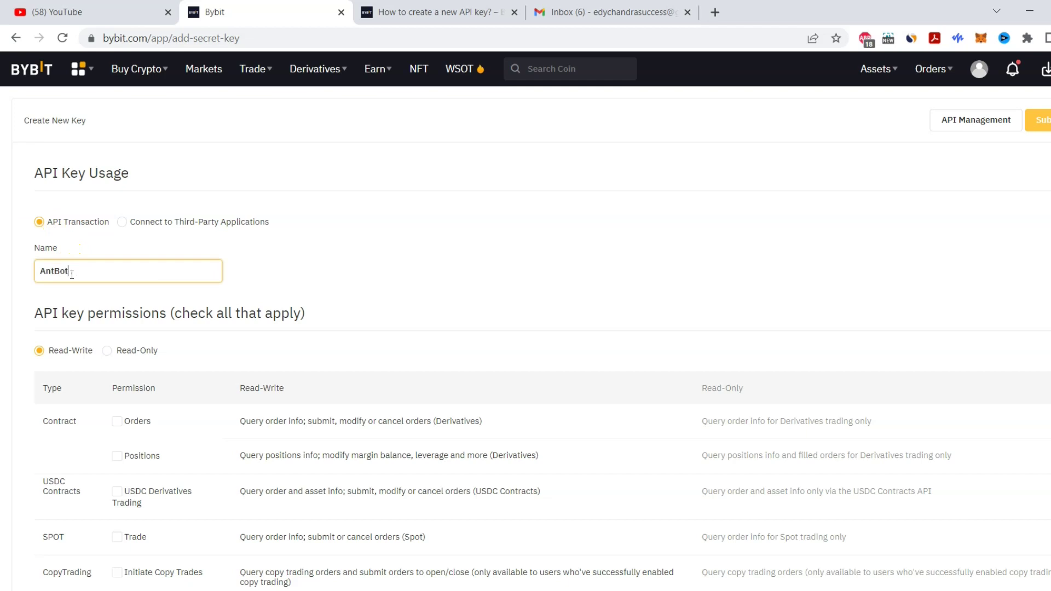
click(24, 358)
- Grant the AntBot key Orders, SPOT Trade and Account Transfer permissions
scroll(66, 383, down, 1)
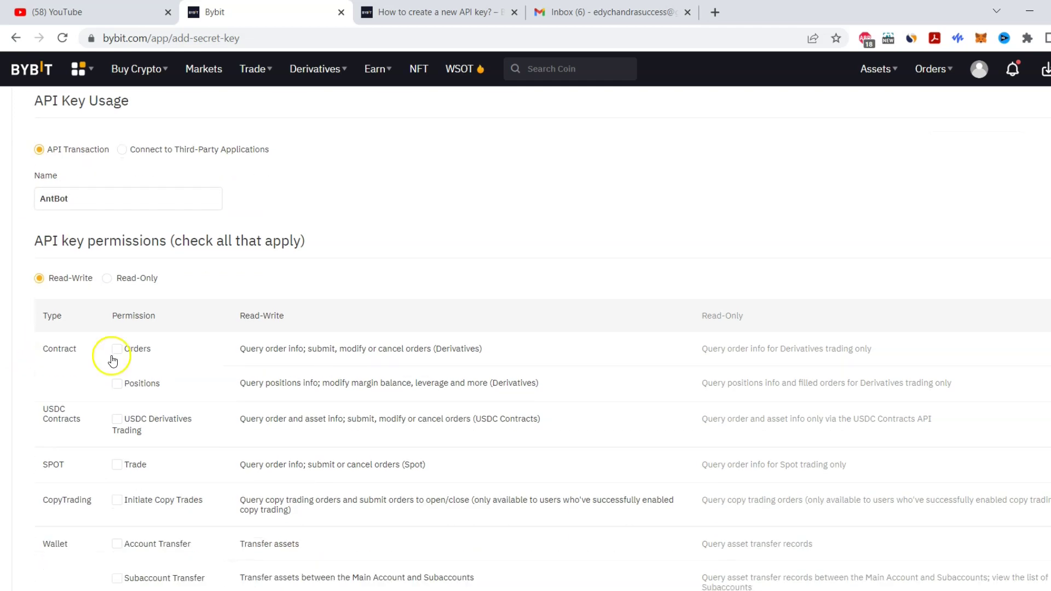
click(114, 355)
scroll(131, 348, down, 1)
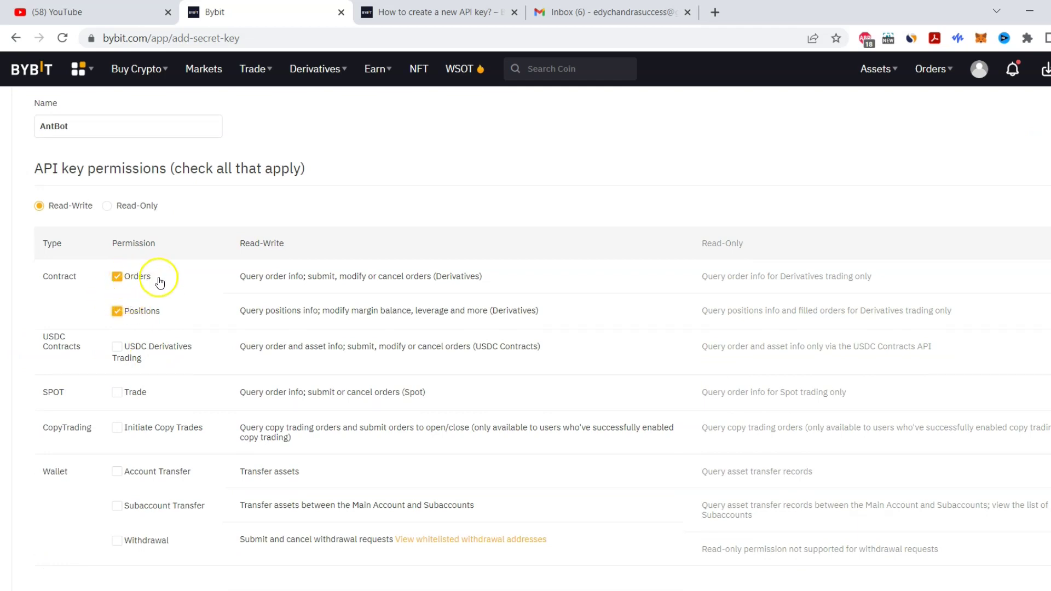
click(117, 394)
click(117, 473)
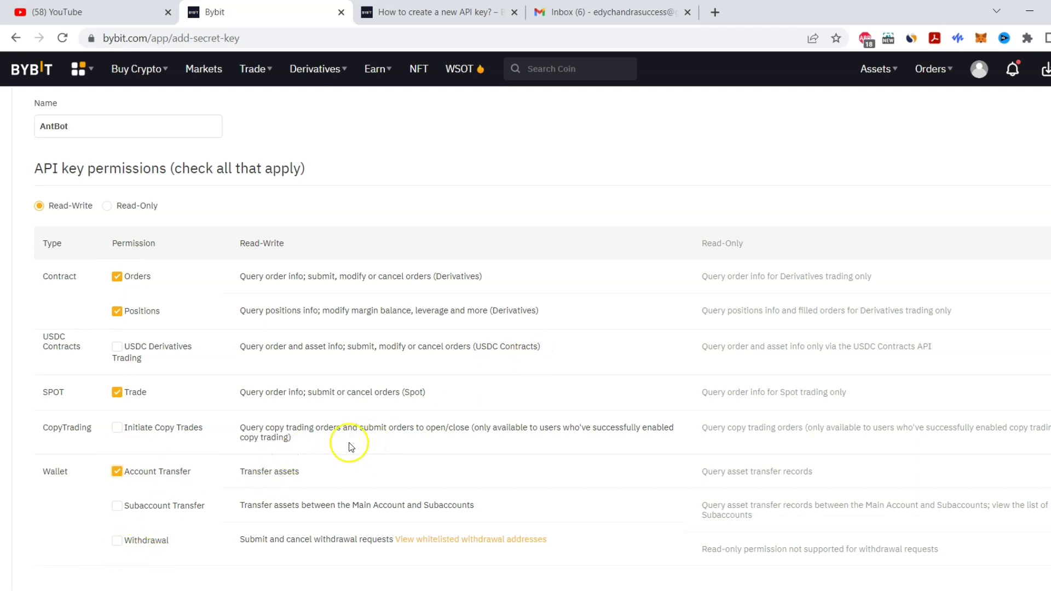
scroll(611, 280, up, 1)
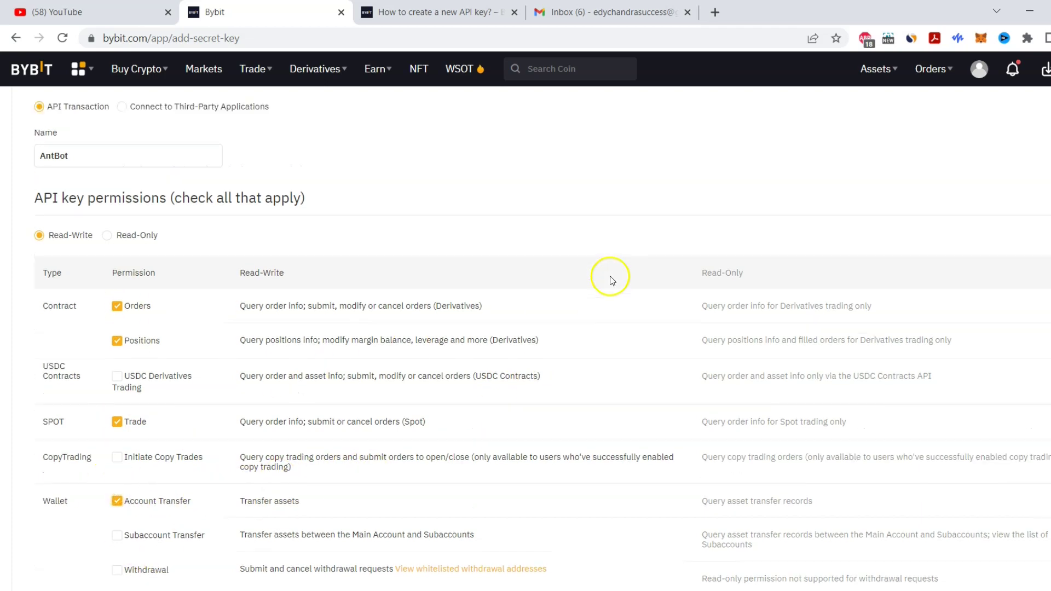
scroll(611, 280, up, 2)
- Submit the AntBot key, confirm the 2FA code, copy its API key, and return to API Management
click(1038, 118)
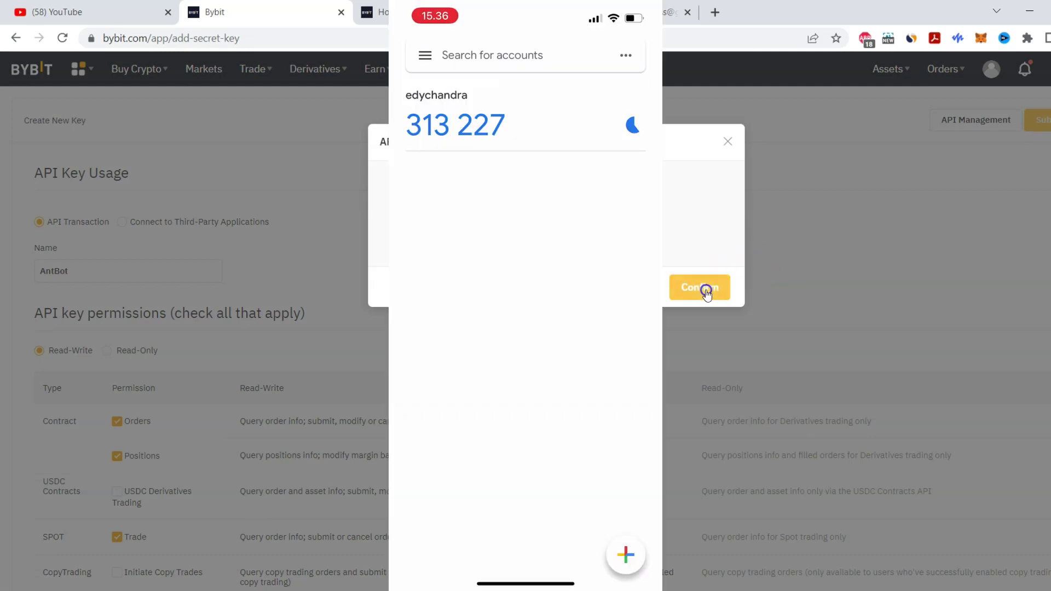
click(705, 287)
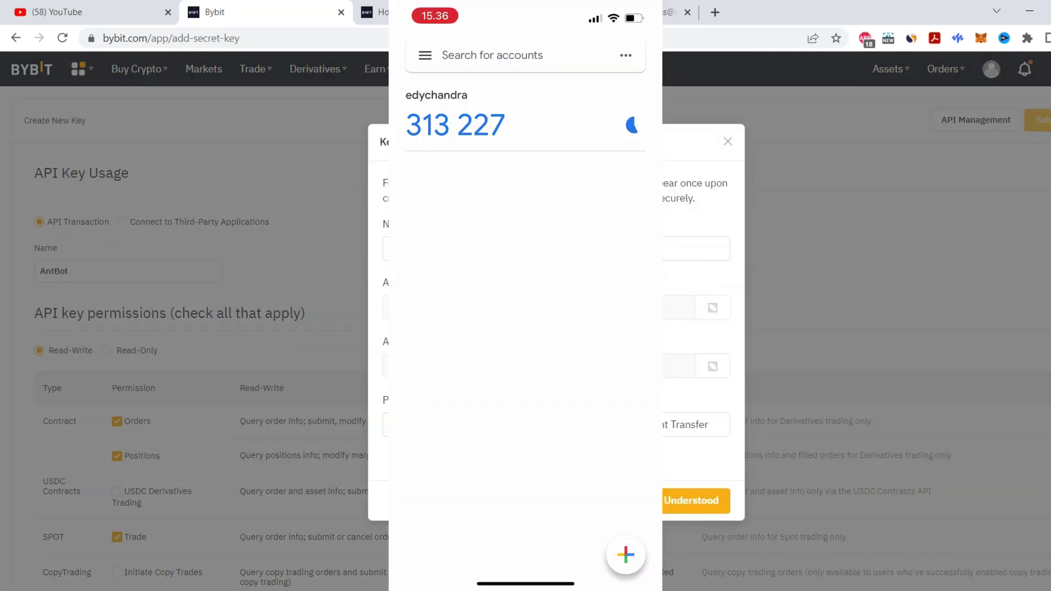
click(709, 308)
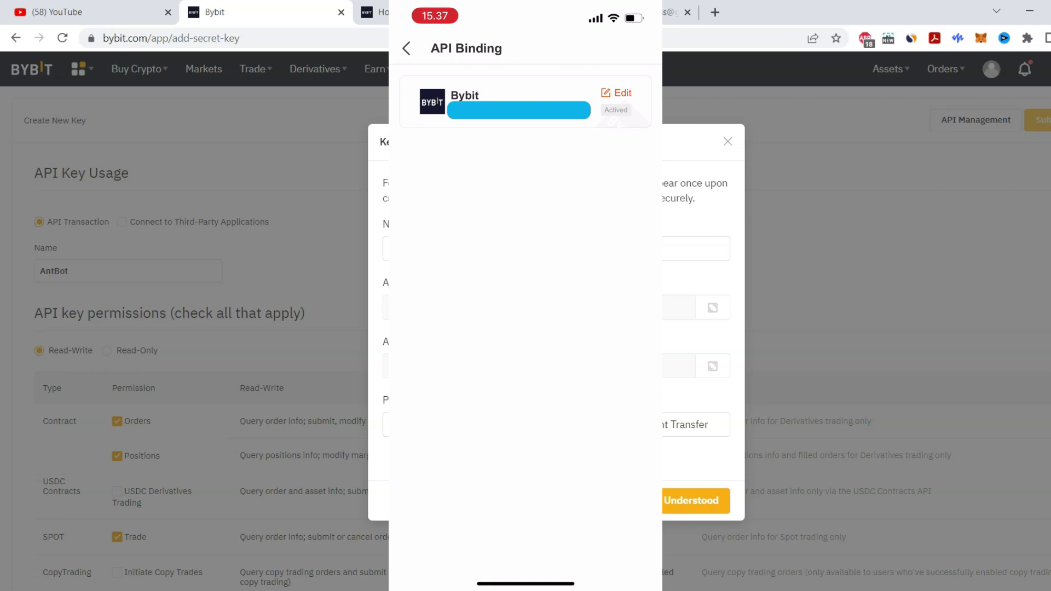
click(702, 502)
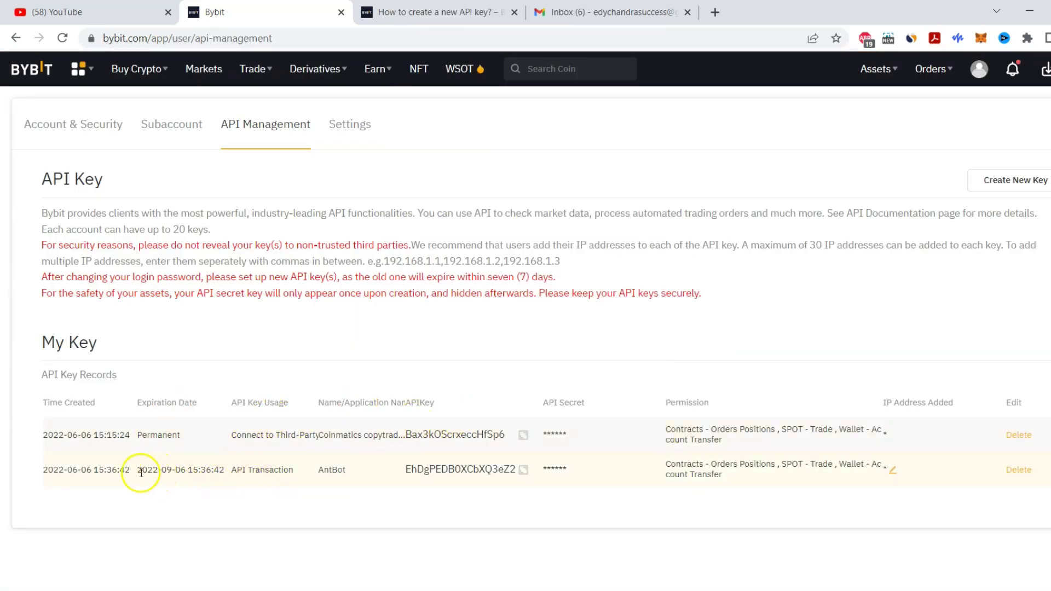
drag(137, 470, 228, 470)
click(230, 499)
drag(136, 469, 227, 469)
click(186, 434)
drag(148, 434, 211, 436)
drag(137, 471, 221, 471)
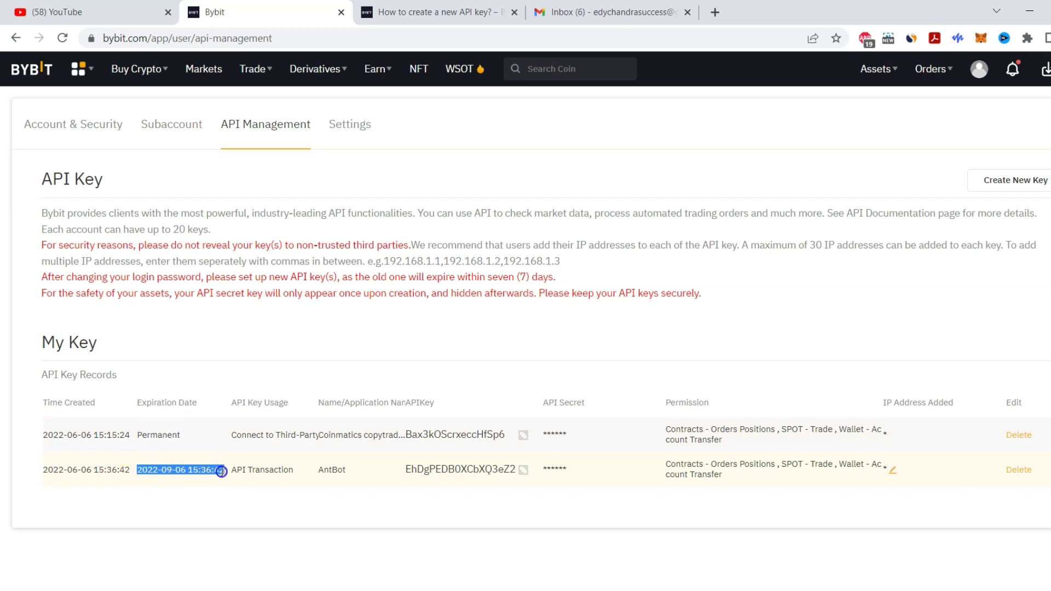
click(195, 486)
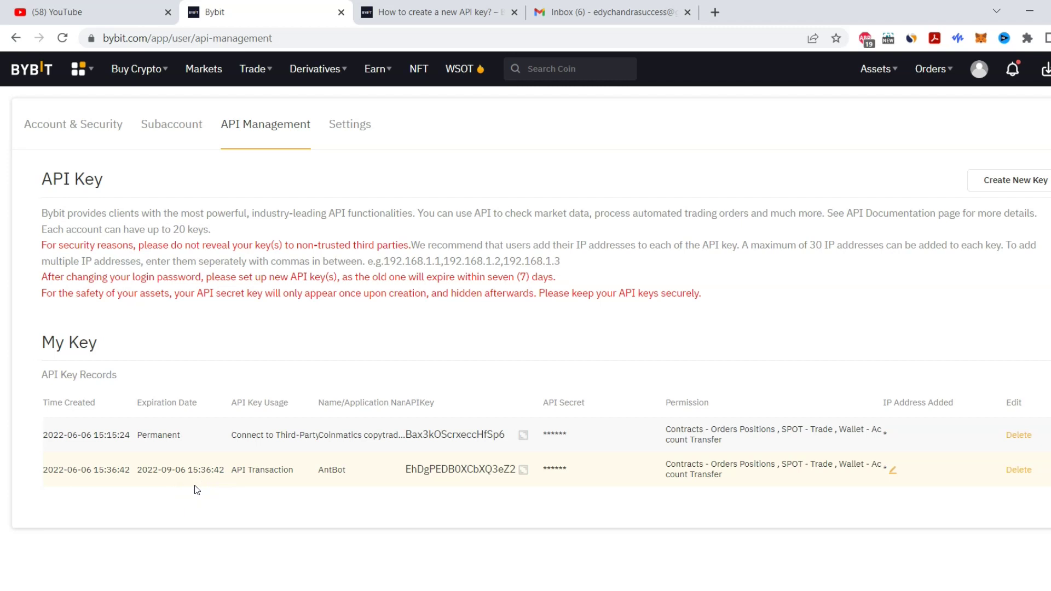
drag(143, 434, 196, 433)
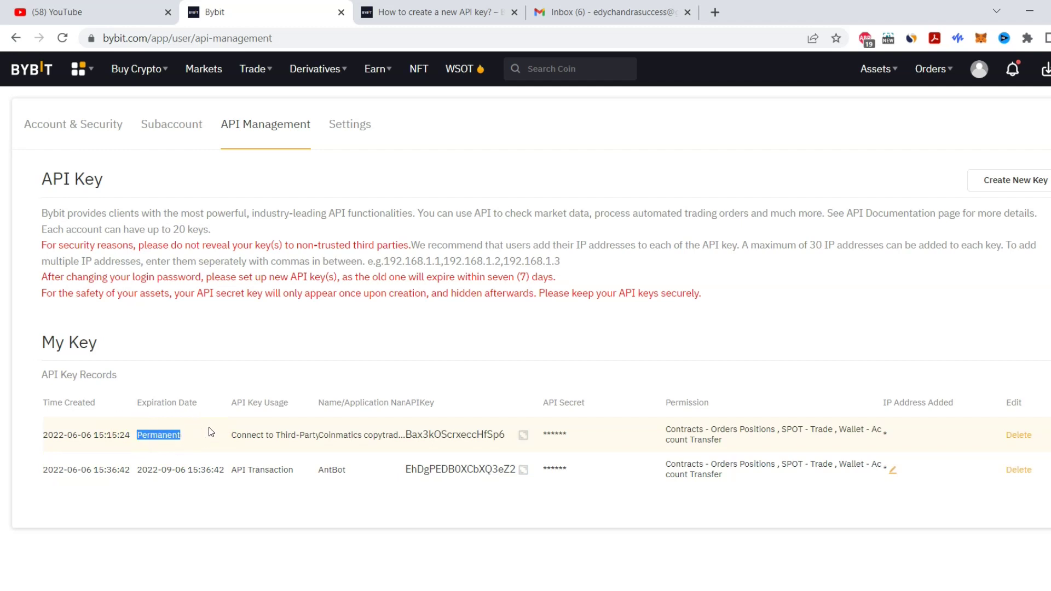